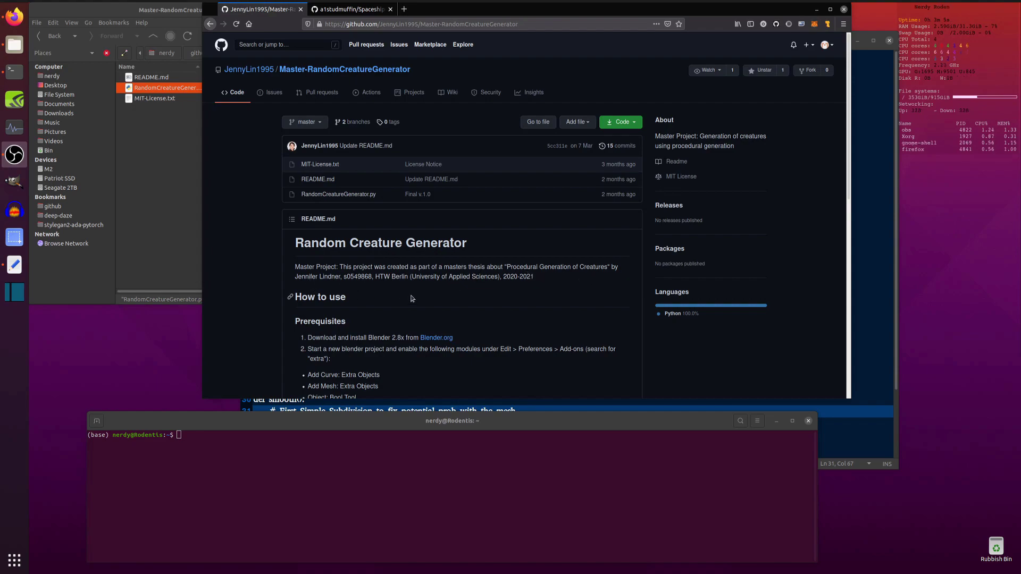
Step: Skim the SpaceshipGenerator README, then return to the RandomCreatureGenerator tab's 'Using the Script' section
{"action": "left_click", "coordinate": [350, 9]}
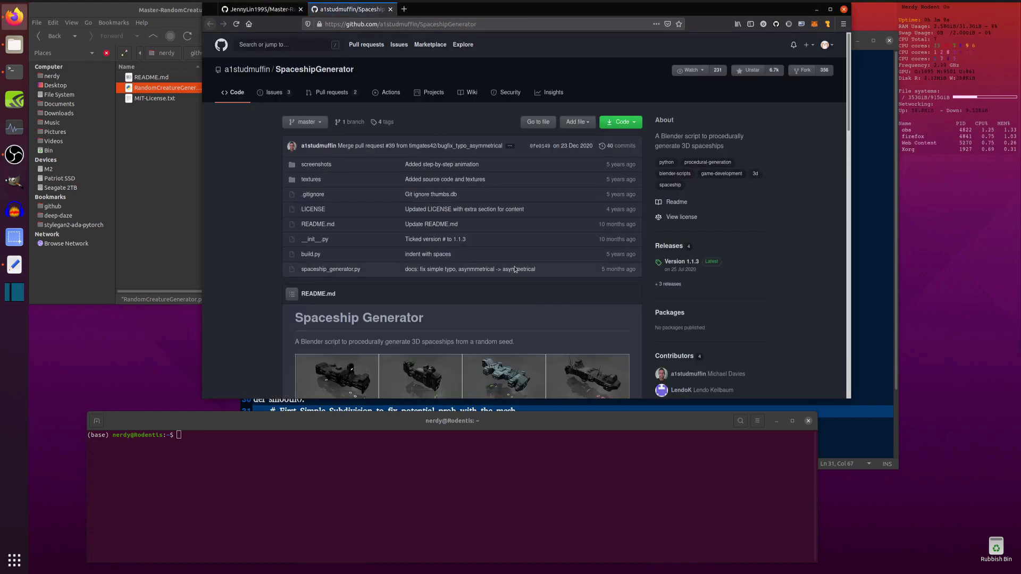
{"action": "scroll", "coordinate": [539, 229], "scroll_direction": "down", "scroll_amount": 2}
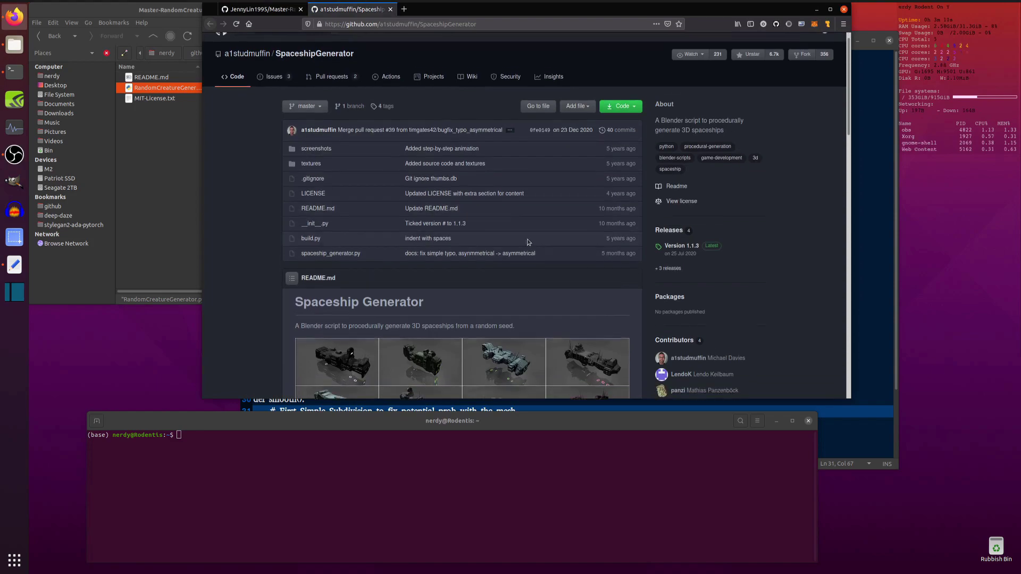
{"action": "scroll", "coordinate": [513, 234], "scroll_direction": "down", "scroll_amount": 5}
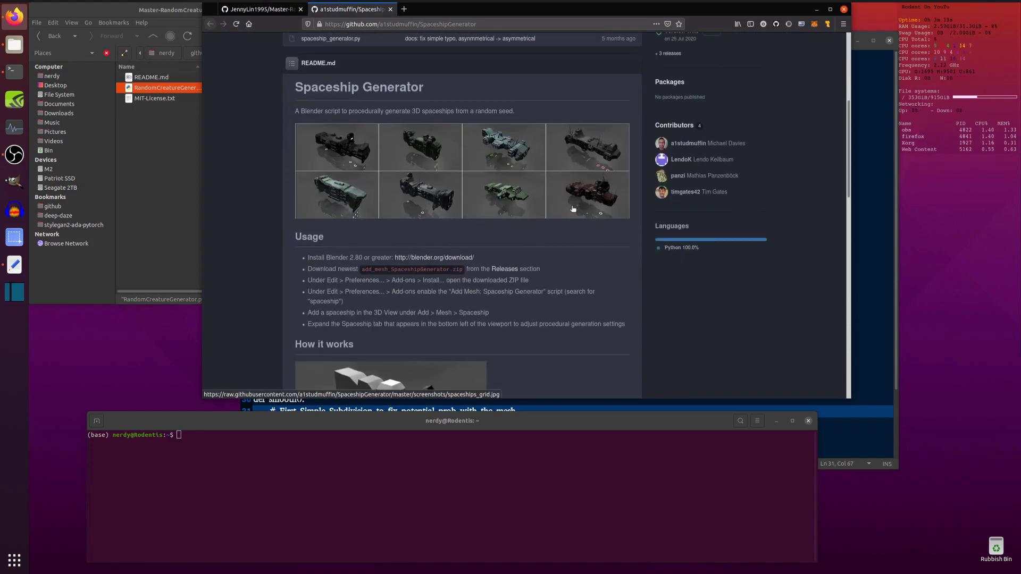
{"action": "scroll", "coordinate": [597, 210], "scroll_direction": "down", "scroll_amount": 2}
{"action": "scroll", "coordinate": [597, 210], "scroll_direction": "down", "scroll_amount": 10}
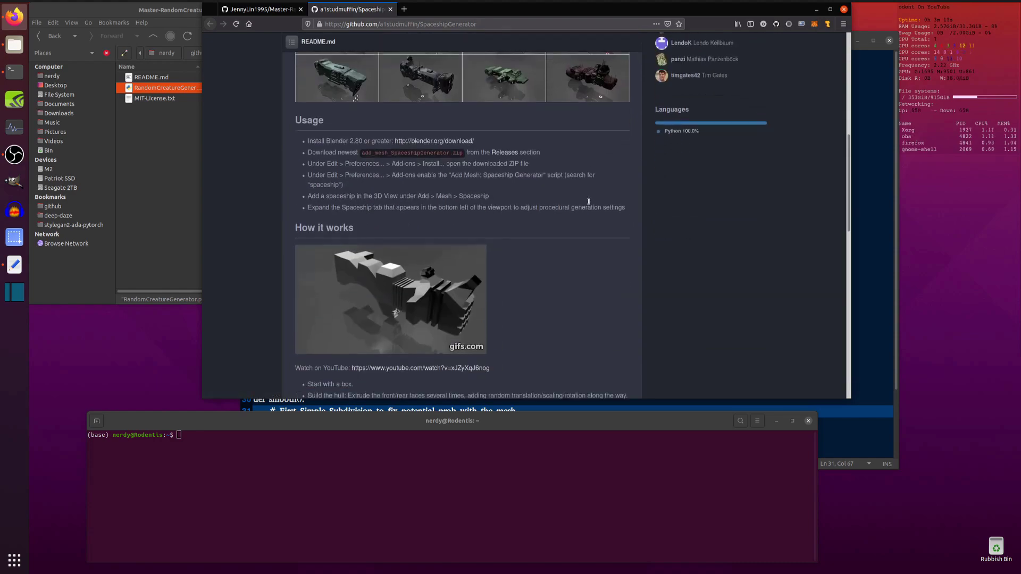
{"action": "scroll", "coordinate": [569, 228], "scroll_direction": "up", "scroll_amount": 15}
{"action": "scroll", "coordinate": [517, 176], "scroll_direction": "up", "scroll_amount": 2}
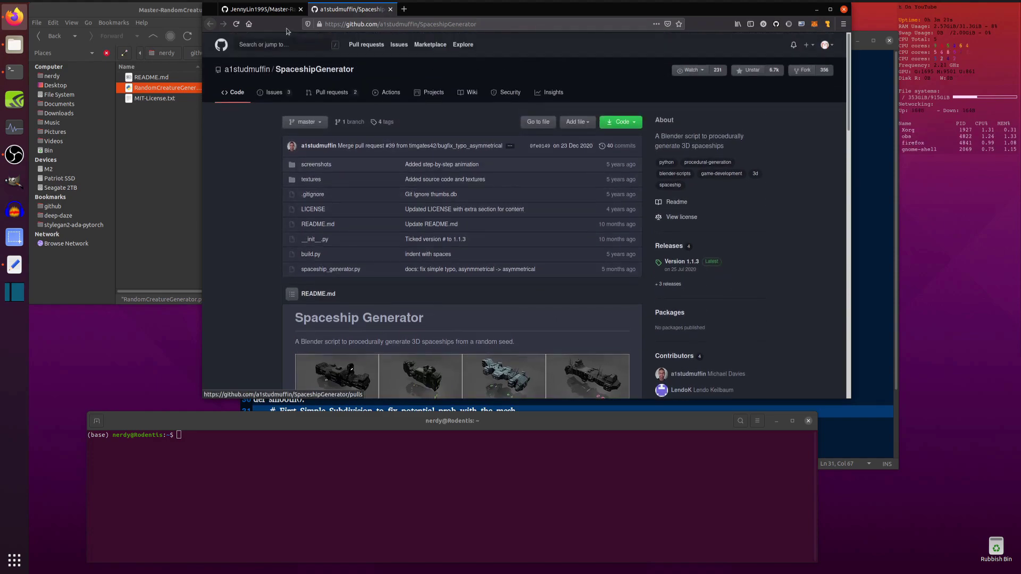
{"action": "key", "text": "ctrl+Page_Up"}
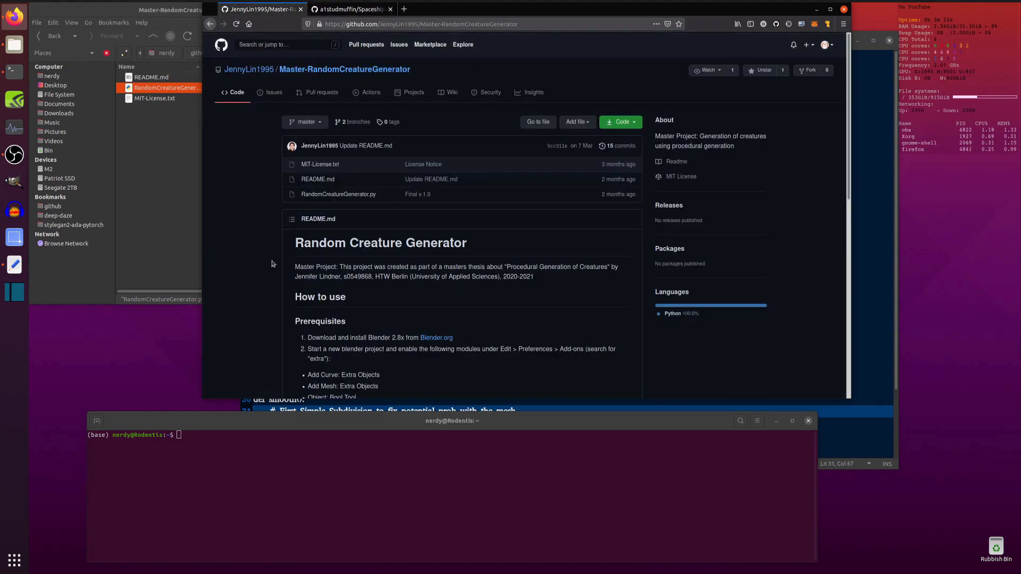
{"action": "scroll", "coordinate": [271, 255], "scroll_direction": "down", "scroll_amount": 3}
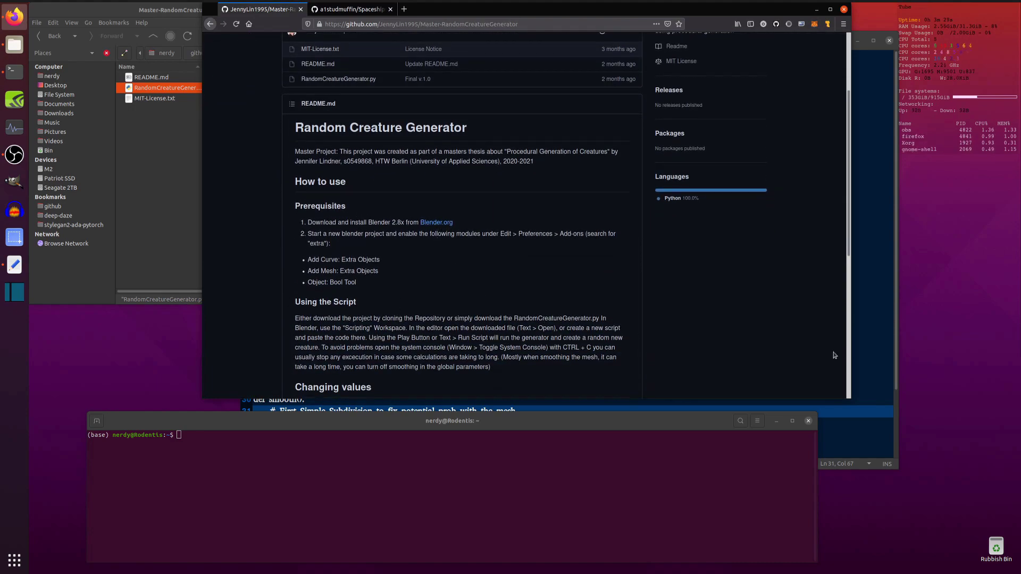
Step: Select the snap install command for Blender on line 7 of the gedit notes
{"action": "left_click", "coordinate": [867, 340]}
{"action": "left_click", "coordinate": [432, 116]}
{"action": "key", "text": "Down"}
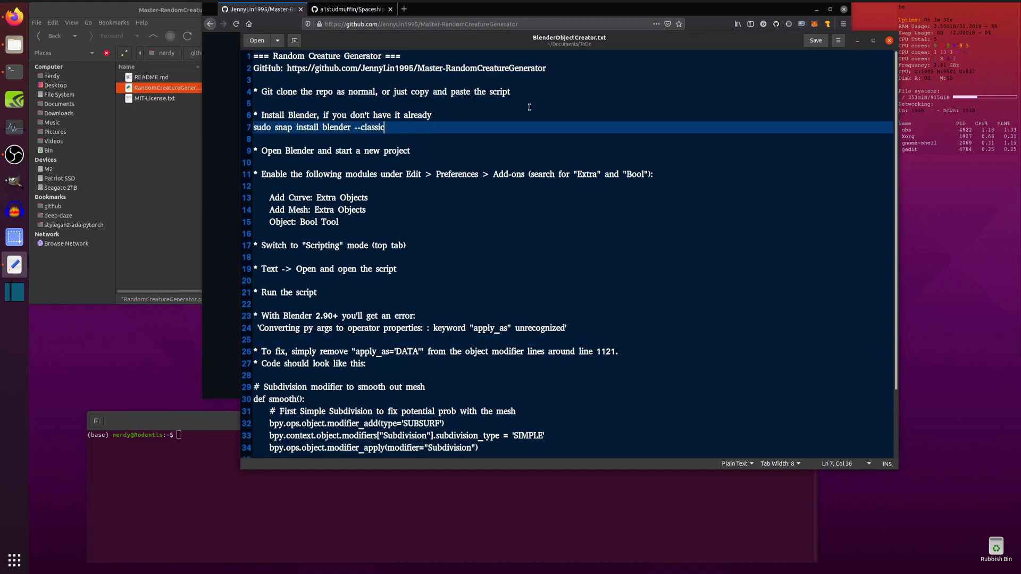
{"action": "key", "text": "shift+Home"}
{"action": "key", "text": "ctrl+c"}
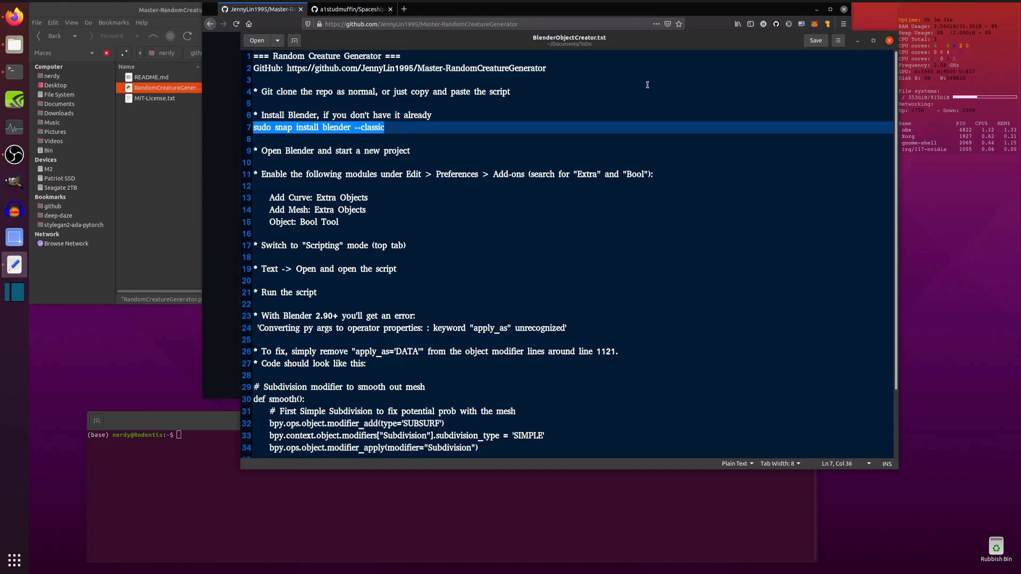
Step: Paste the install command into the terminal and run it, entering the sudo password
{"action": "left_click", "coordinate": [410, 511]}
{"action": "right_click", "coordinate": [451, 435]}
{"action": "left_click", "coordinate": [485, 463]}
{"action": "key", "text": "Return"}
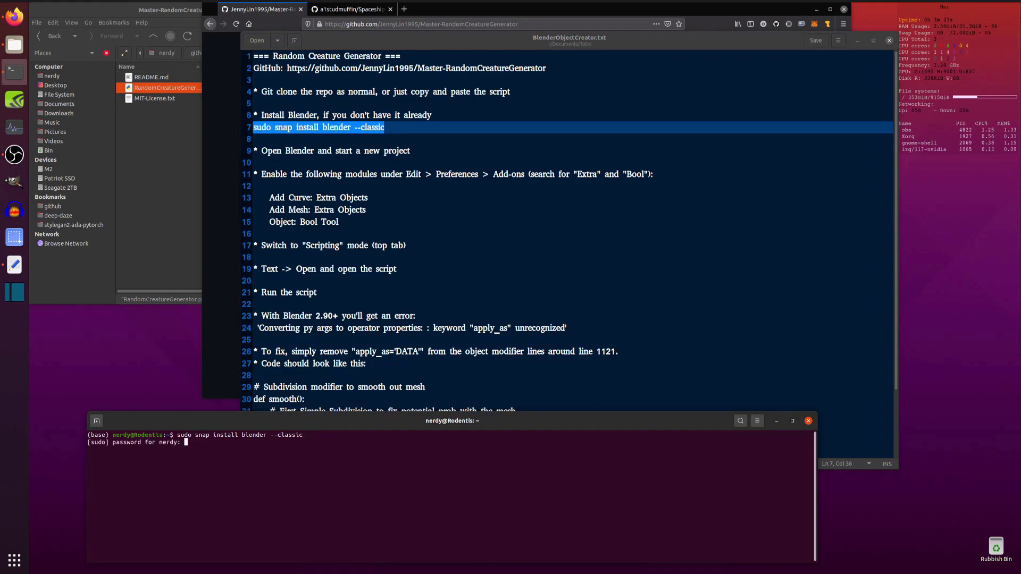
{"action": "key", "text": "Return"}
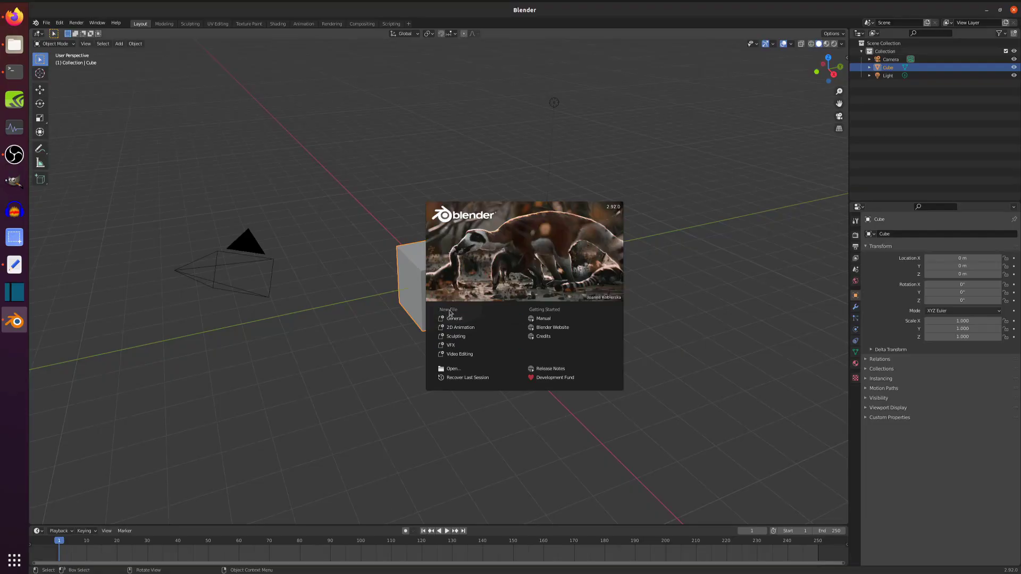
Step: Dismiss Blender's splash screen and shrink its window down-left so the notes show beside it
{"action": "left_click", "coordinate": [458, 321]}
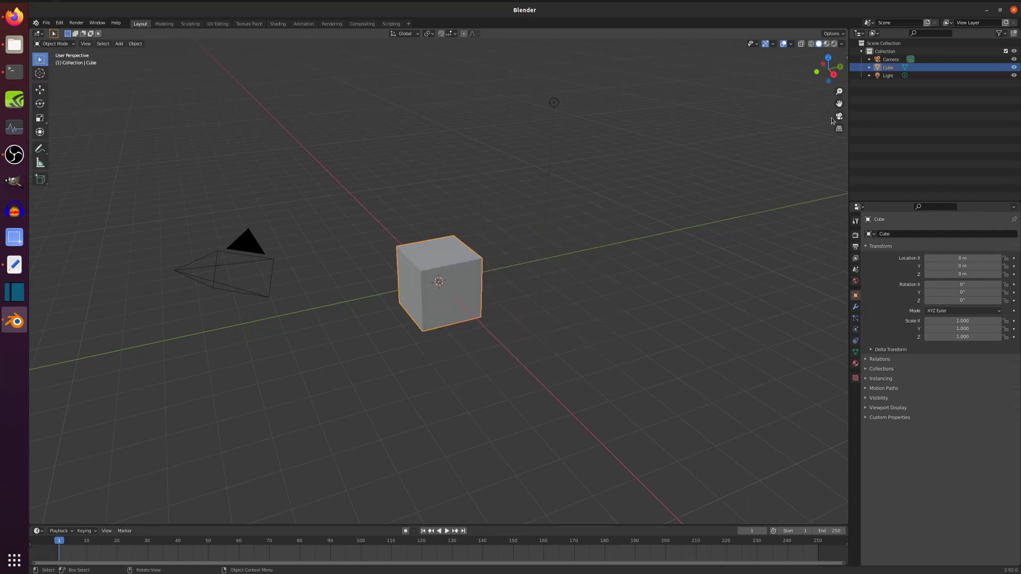
{"action": "left_click", "coordinate": [1001, 10]}
{"action": "left_click_drag", "start_coordinate": [545, 59], "coordinate": [465, 76]}
{"action": "left_click", "coordinate": [482, 156]}
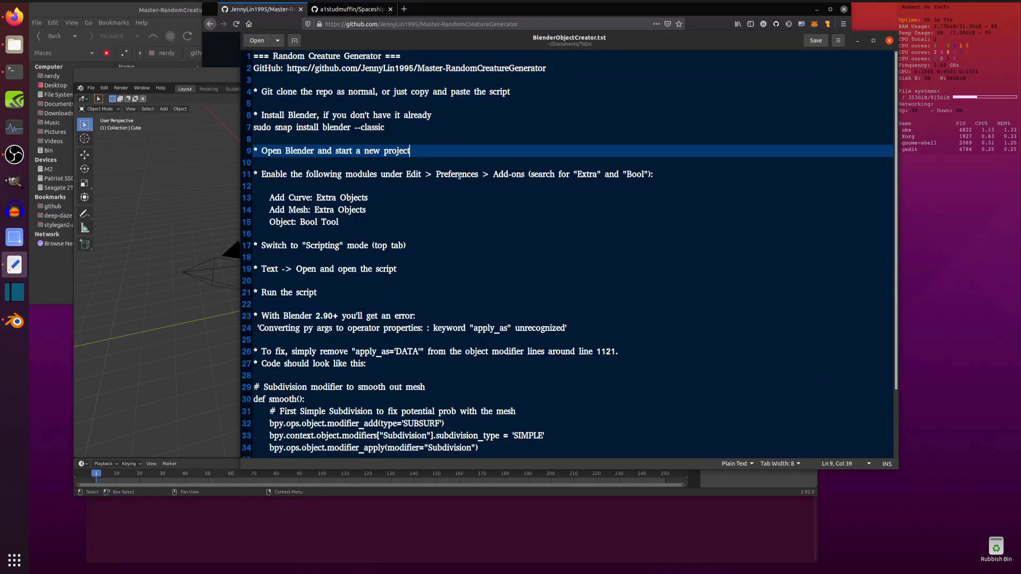
{"action": "left_click", "coordinate": [106, 88]}
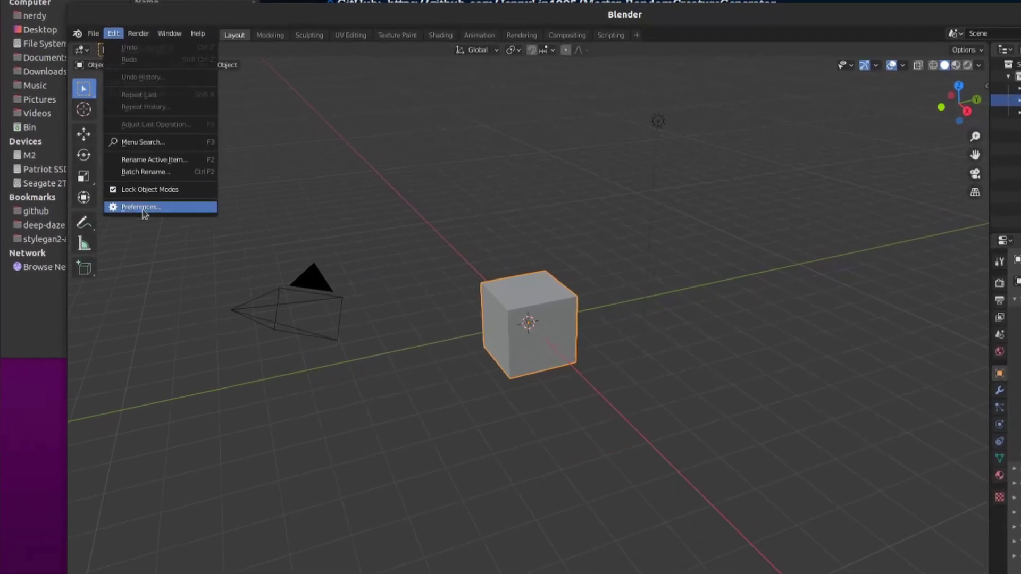
Step: In Preferences Add-ons, search 'Extr' and enable the Extra Objects add-ons
{"action": "left_click", "coordinate": [123, 203]}
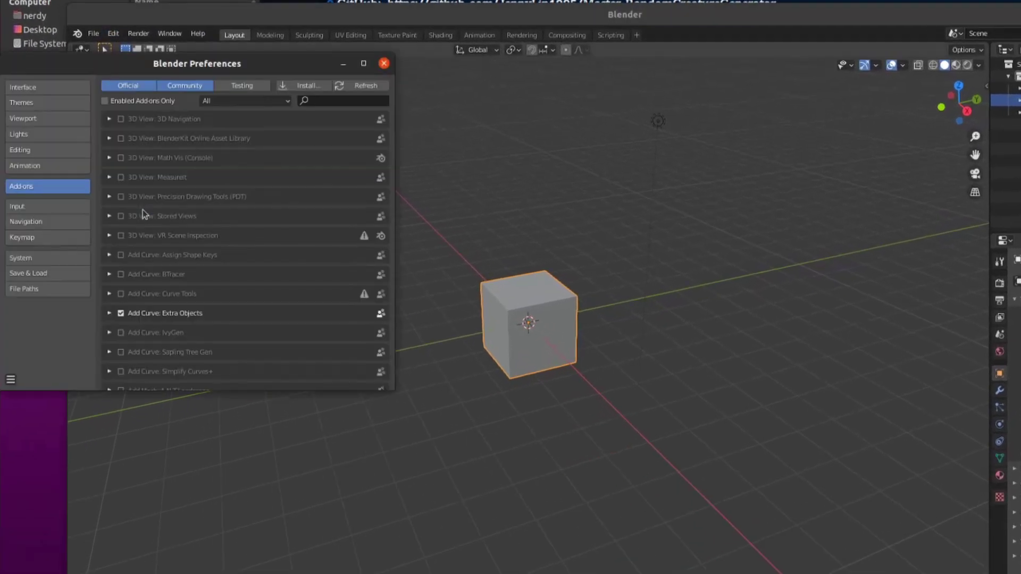
{"action": "left_click", "coordinate": [327, 104]}
{"action": "type", "text": "Extra"}
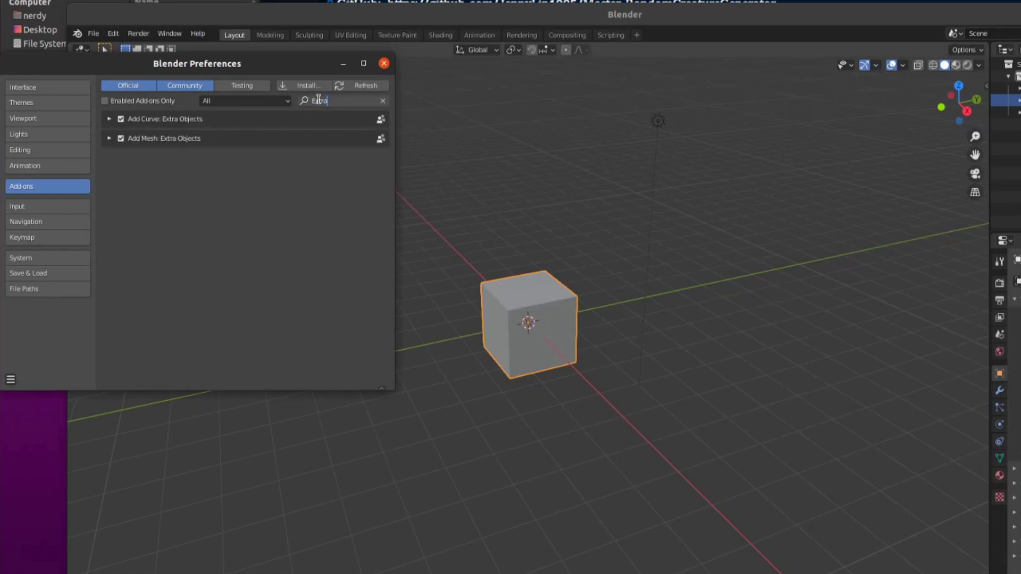
{"action": "left_click", "coordinate": [120, 120]}
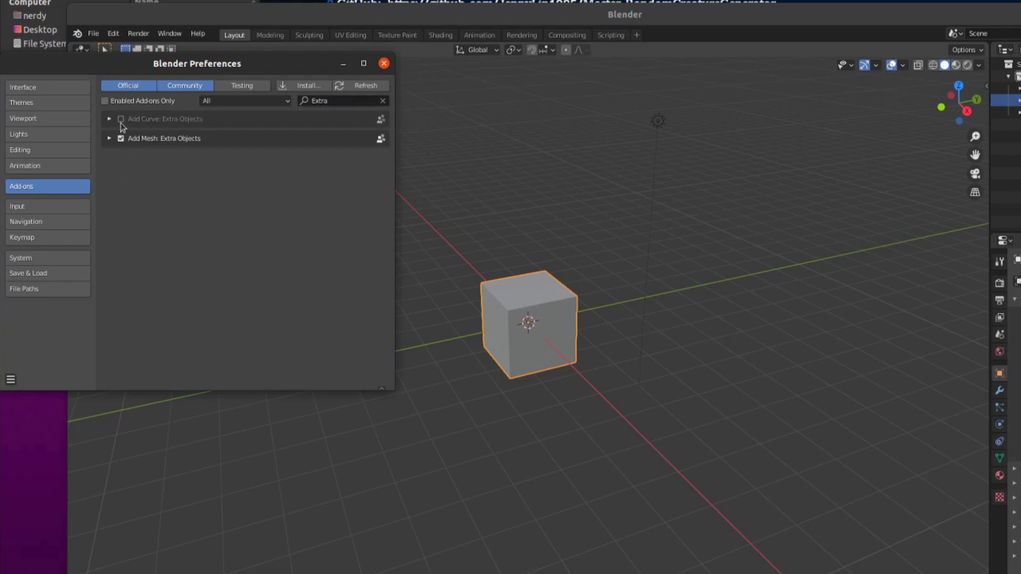
{"action": "left_click", "coordinate": [121, 119]}
Step: Search 'Boo' to enable Bool Tool, then close Preferences and return to the notes
{"action": "left_click", "coordinate": [341, 103]}
{"action": "type", "text": "Bool"}
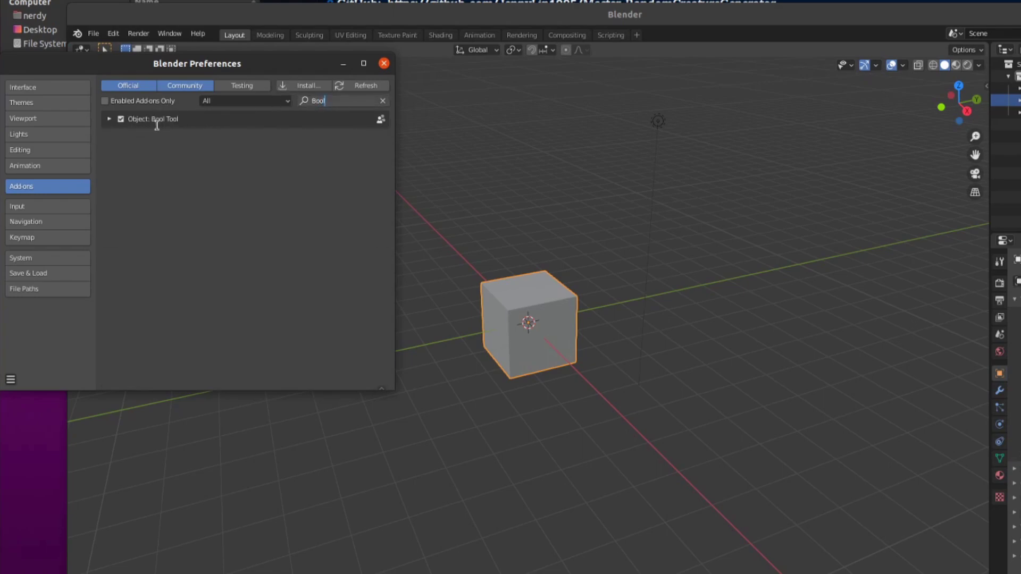
{"action": "left_click", "coordinate": [383, 64]}
{"action": "key", "text": "alt+Tab"}
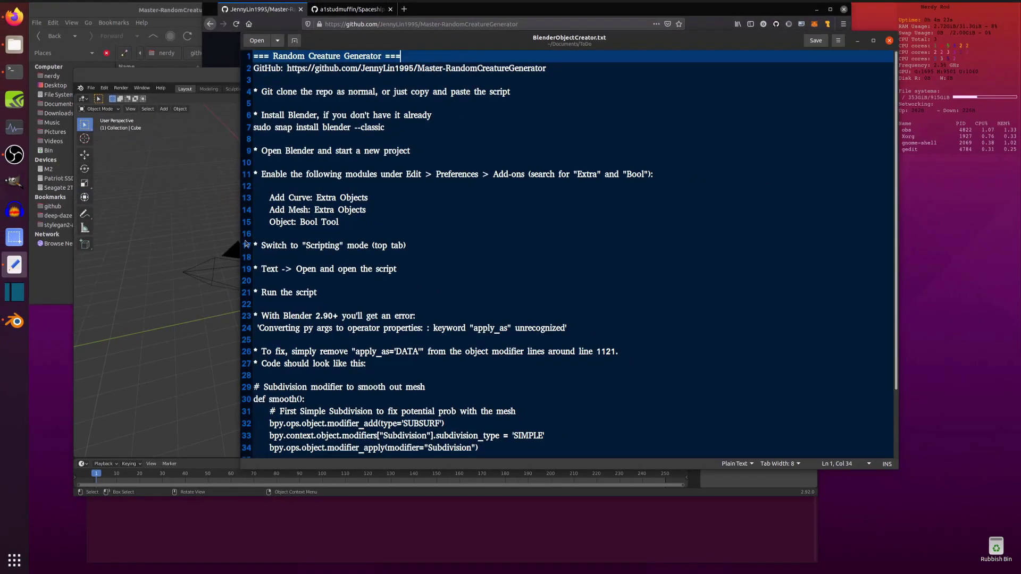
Step: Switch Blender to the Scripting workspace and drag RandomCreatureGenerator.py into its Text Editor
{"action": "left_click_drag", "start_coordinate": [282, 245], "coordinate": [387, 245]}
{"action": "left_click", "coordinate": [201, 85]}
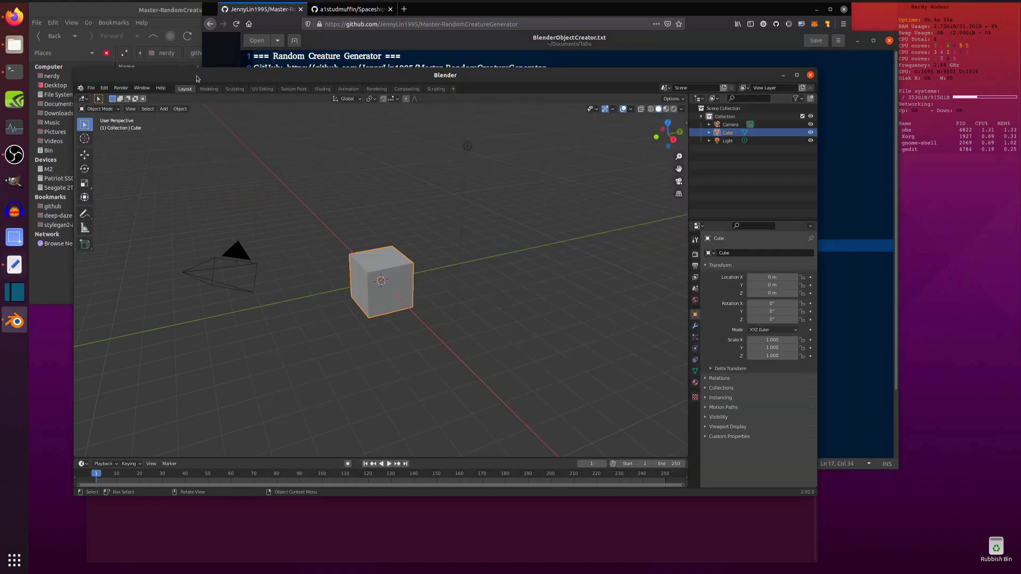
{"action": "left_click", "coordinate": [436, 89]}
{"action": "left_click_drag", "start_coordinate": [340, 78], "coordinate": [344, 92]}
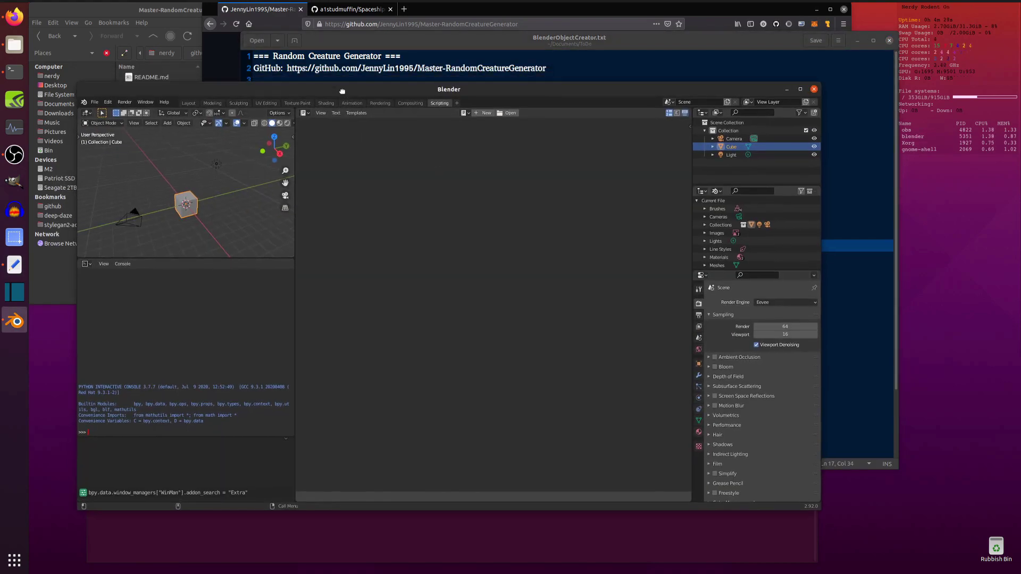
{"action": "left_click", "coordinate": [274, 10]}
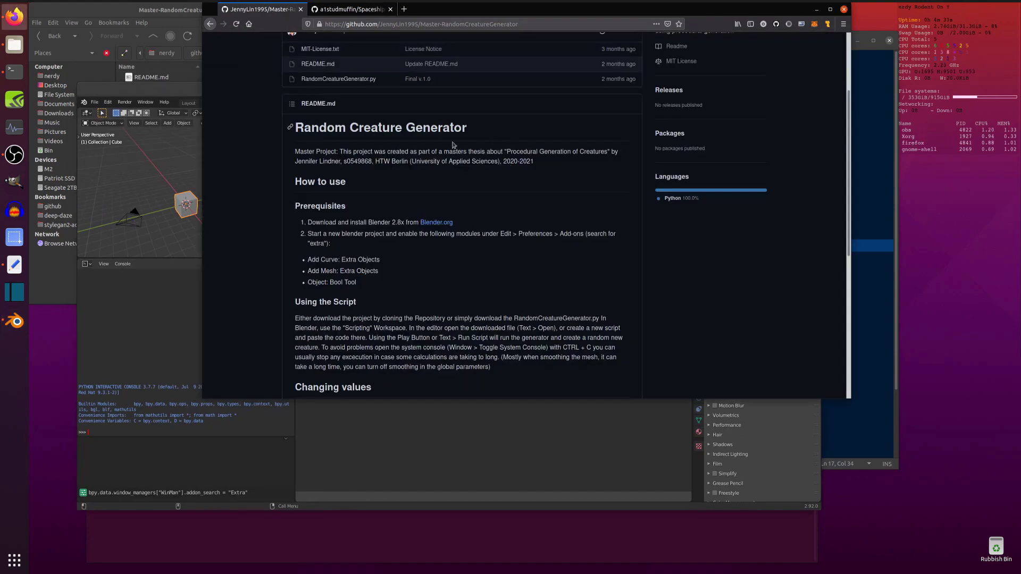
{"action": "left_click", "coordinate": [124, 13]}
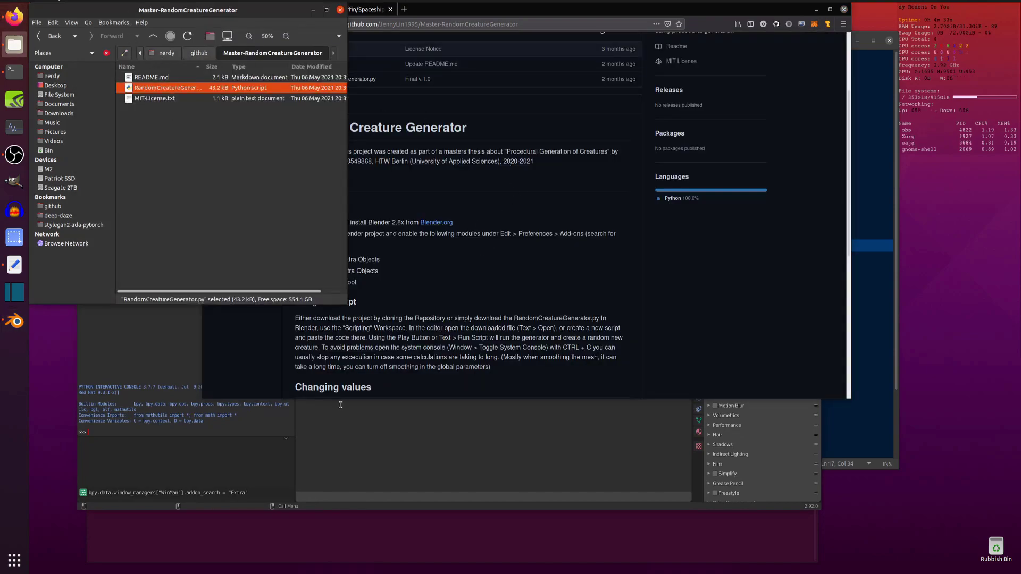
{"action": "left_click_drag", "start_coordinate": [176, 90], "coordinate": [500, 440]}
{"action": "left_click", "coordinate": [186, 341]}
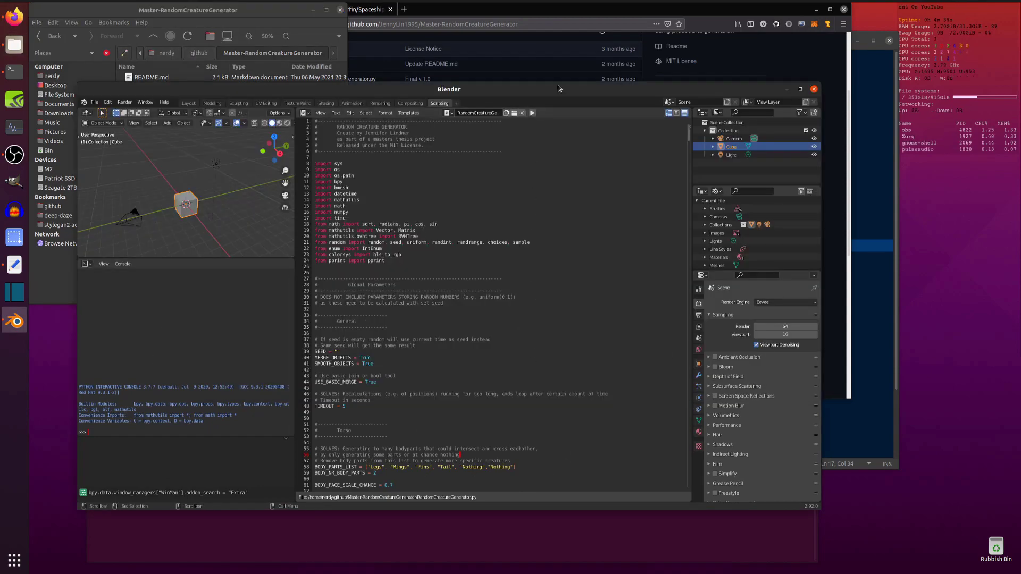
Step: Run the creature script and orbit around the generated mesh
{"action": "left_click_drag", "start_coordinate": [559, 89], "coordinate": [569, 82]}
{"action": "left_click", "coordinate": [542, 106]}
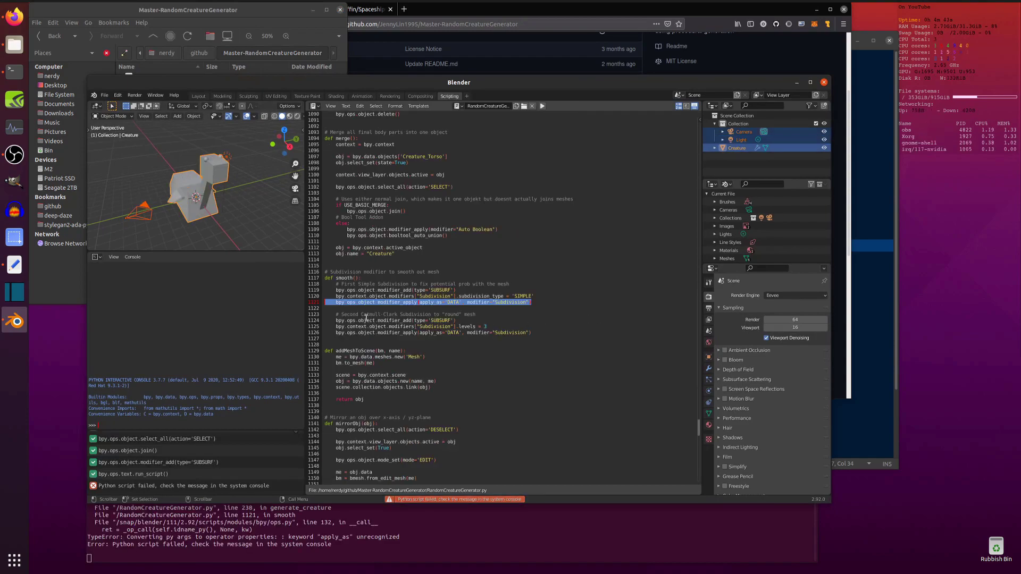
{"action": "middle_click_drag", "start_coordinate": [139, 211], "coordinate": [258, 192]}
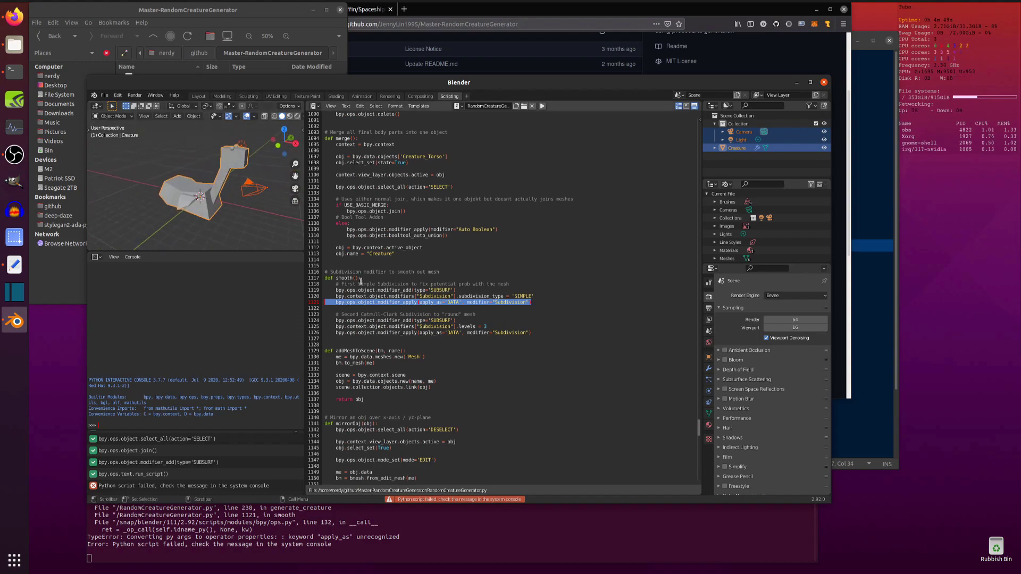
Step: Delete the apply_as='DATA' argument from modifier_apply on lines 1121 and 1126
{"action": "left_click", "coordinate": [462, 303]}
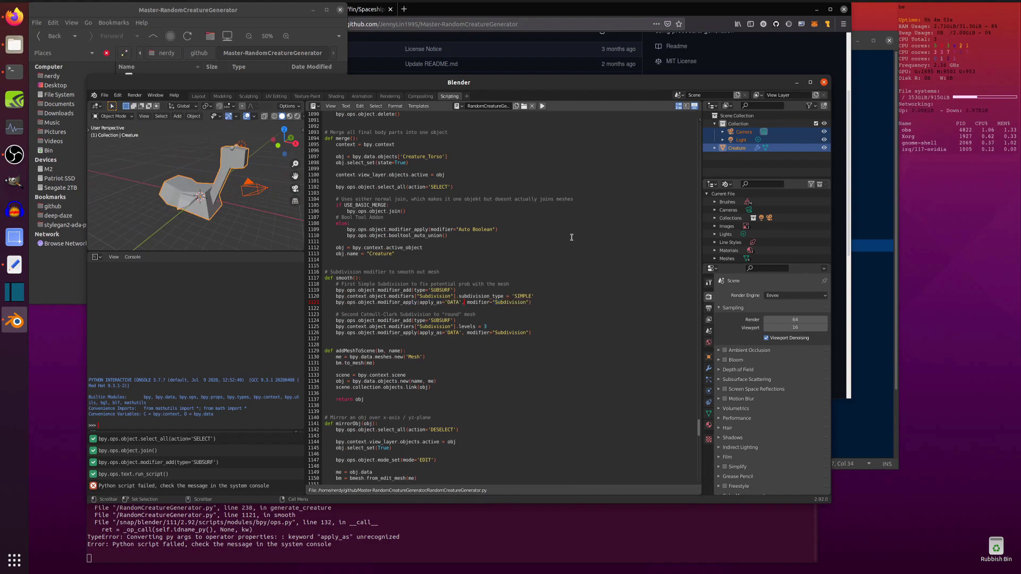
{"action": "key", "text": "shift+Left"}
{"action": "key", "text": "shift+Left"}
{"action": "key", "text": "ctrl+shift+Left"}
{"action": "key", "text": "BackSpace"}
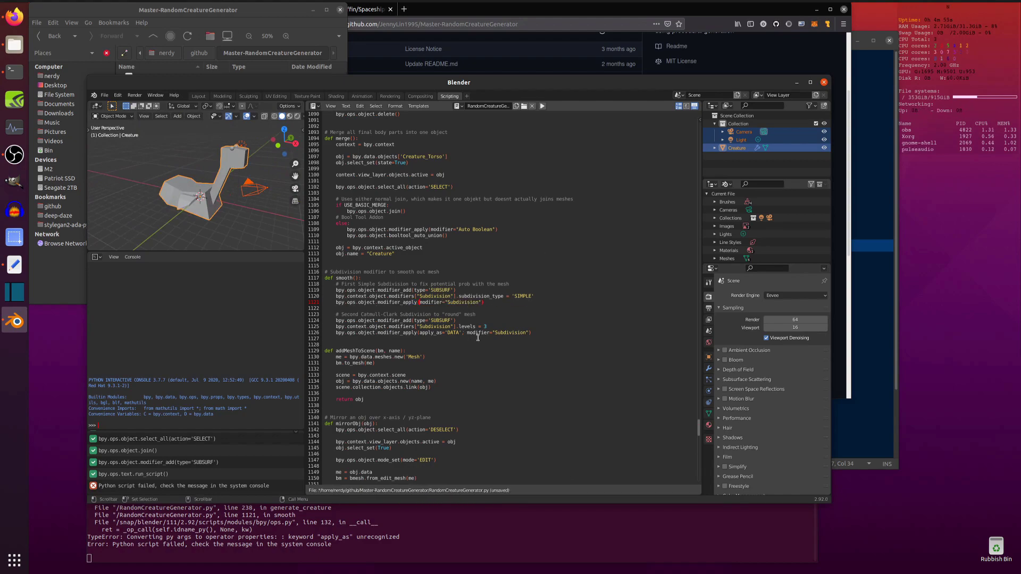
{"action": "key", "text": "ctrl+shift+Left"}
{"action": "key", "text": "ctrl+shift+Left"}
{"action": "key", "text": "ctrl+shift+Left"}
{"action": "key", "text": "ctrl+shift+Left"}
{"action": "key", "text": "BackSpace"}
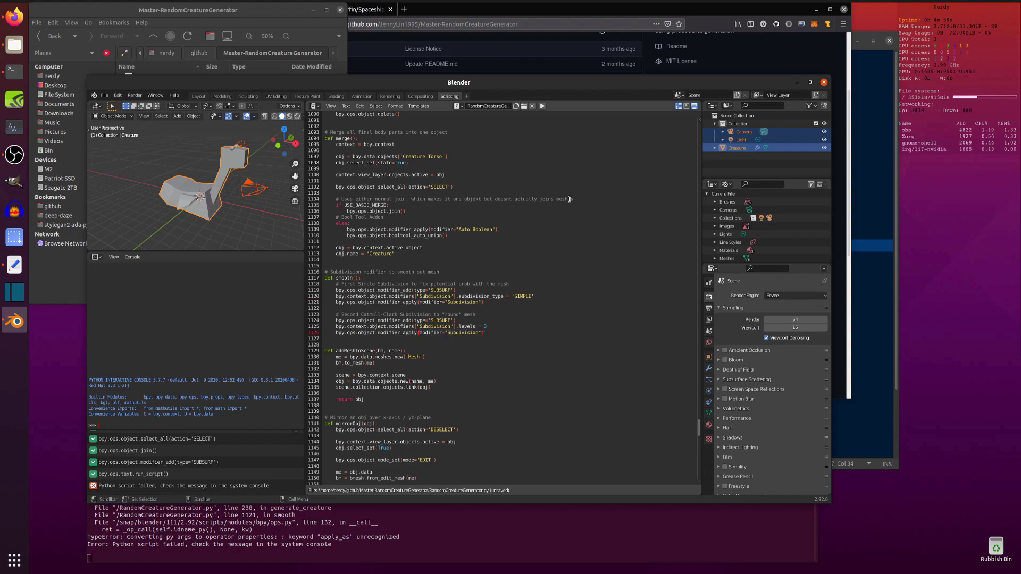
Step: Rerun the edited script, resize the 3D Viewport larger and orbit to inspect the result
{"action": "left_click", "coordinate": [499, 334]}
{"action": "left_click", "coordinate": [543, 107]}
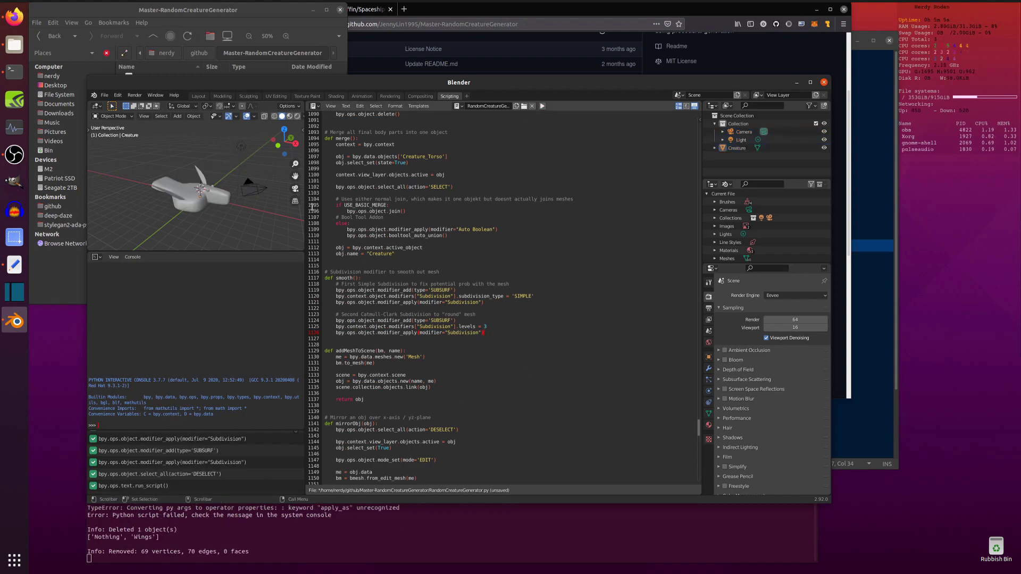
{"action": "left_click_drag", "start_coordinate": [305, 211], "coordinate": [503, 212]}
{"action": "left_click_drag", "start_coordinate": [326, 250], "coordinate": [327, 339]}
{"action": "left_click_drag", "start_coordinate": [501, 241], "coordinate": [472, 278]}
{"action": "middle_click_drag", "start_coordinate": [240, 250], "coordinate": [315, 250]}
Step: Remove apply_as='DATA' from the Solidify modifier_apply call on line 653 and rerun the script
{"action": "left_click", "coordinate": [694, 106]}
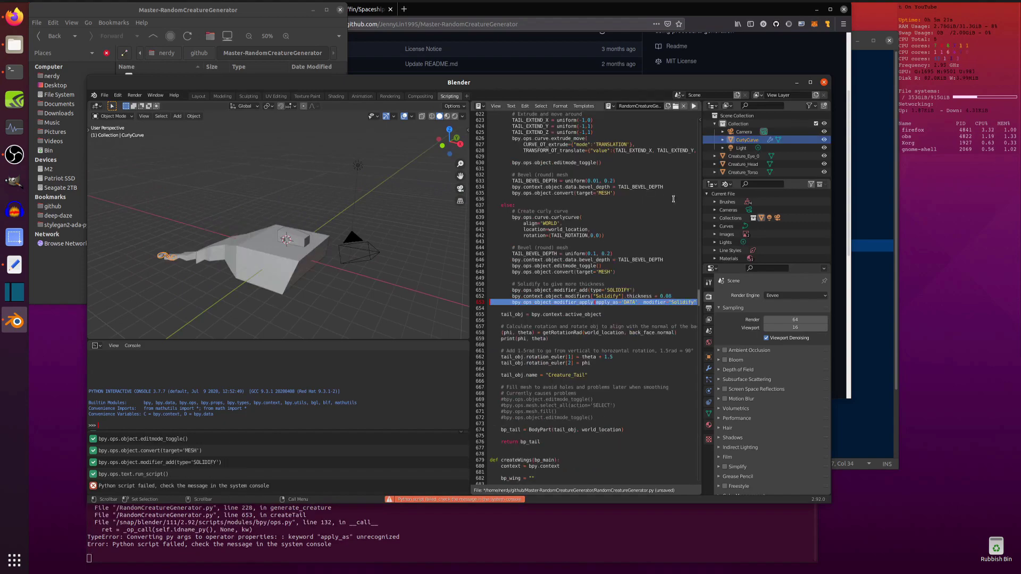
{"action": "mouse_move", "coordinate": [250, 255]}
{"action": "middle_mouse_down"}
{"action": "mouse_move", "coordinate": [302, 270]}
{"action": "mouse_move", "coordinate": [267, 251]}
{"action": "middle_mouse_up"}
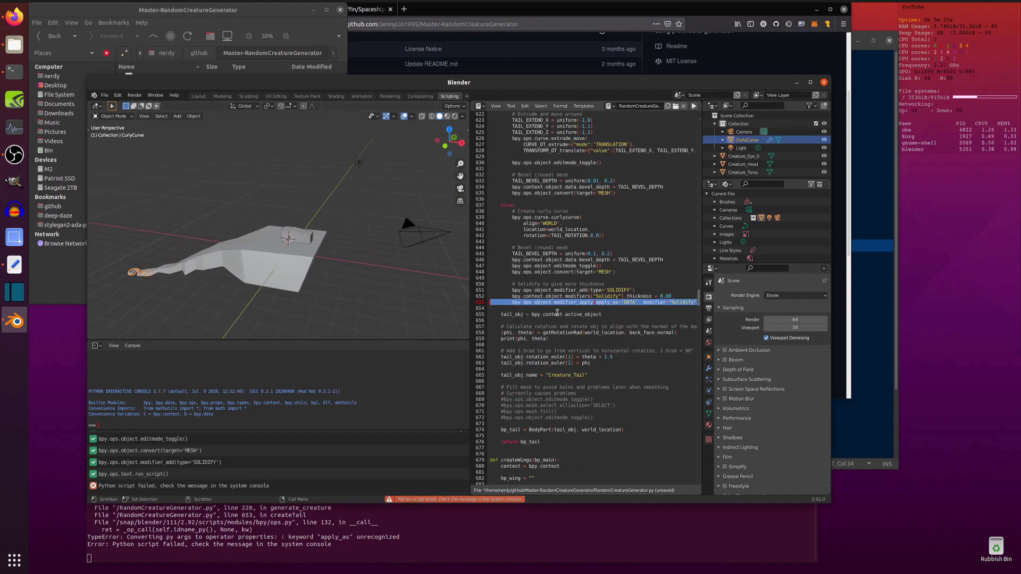
{"action": "left_click", "coordinate": [645, 307]}
{"action": "left_click", "coordinate": [637, 302]}
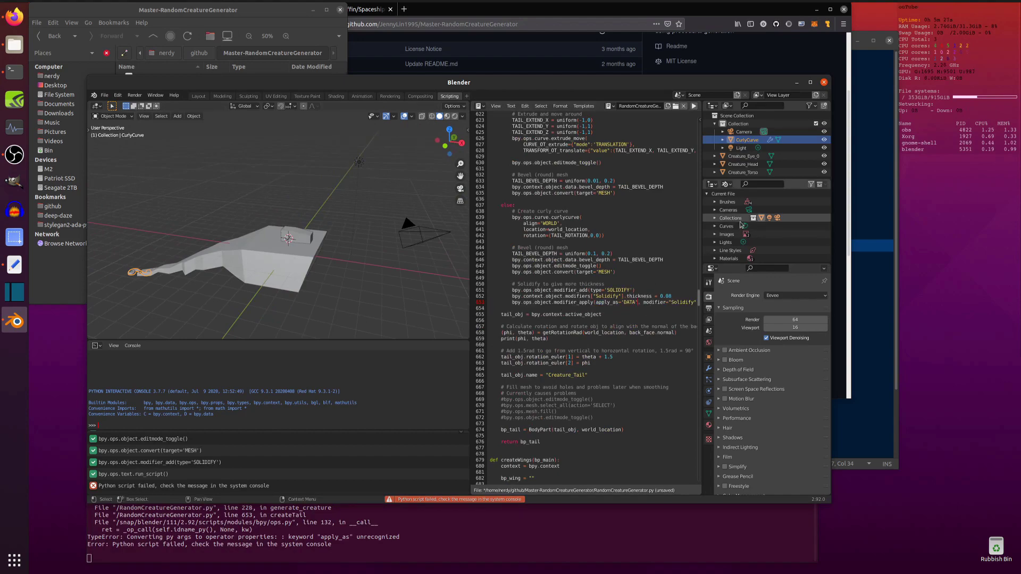
{"action": "key", "text": "Right"}
{"action": "key", "text": "Right"}
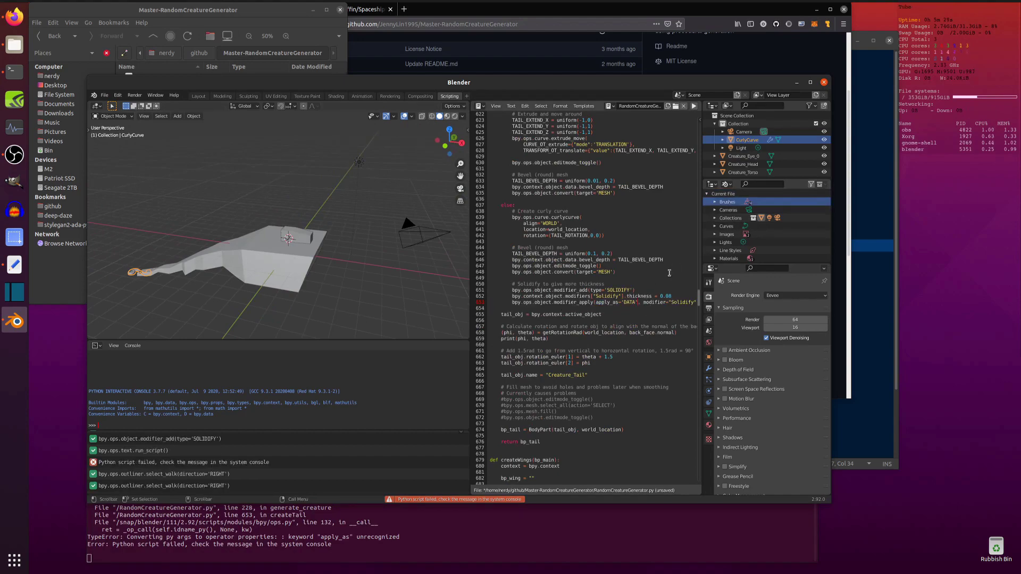
{"action": "key", "text": "BackSpace"}
{"action": "key", "text": "BackSpace"}
{"action": "key", "text": "BackSpace"}
{"action": "key", "text": "BackSpace"}
{"action": "key", "text": "BackSpace"}
{"action": "key", "text": "BackSpace"}
{"action": "key", "text": "BackSpace"}
{"action": "key", "text": "BackSpace"}
{"action": "key", "text": "BackSpace"}
{"action": "key", "text": "BackSpace"}
{"action": "key", "text": "BackSpace"}
{"action": "key", "text": "BackSpace"}
{"action": "key", "text": "BackSpace"}
{"action": "key", "text": "BackSpace"}
{"action": "key", "text": "BackSpace"}
{"action": "key", "text": "BackSpace"}
{"action": "key", "text": "BackSpace"}
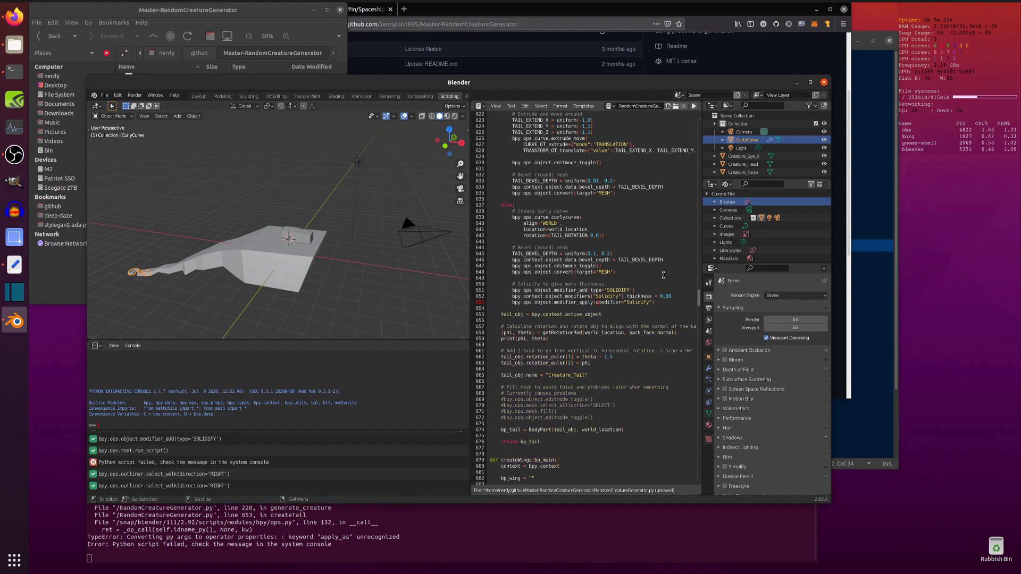
{"action": "left_click", "coordinate": [693, 106]}
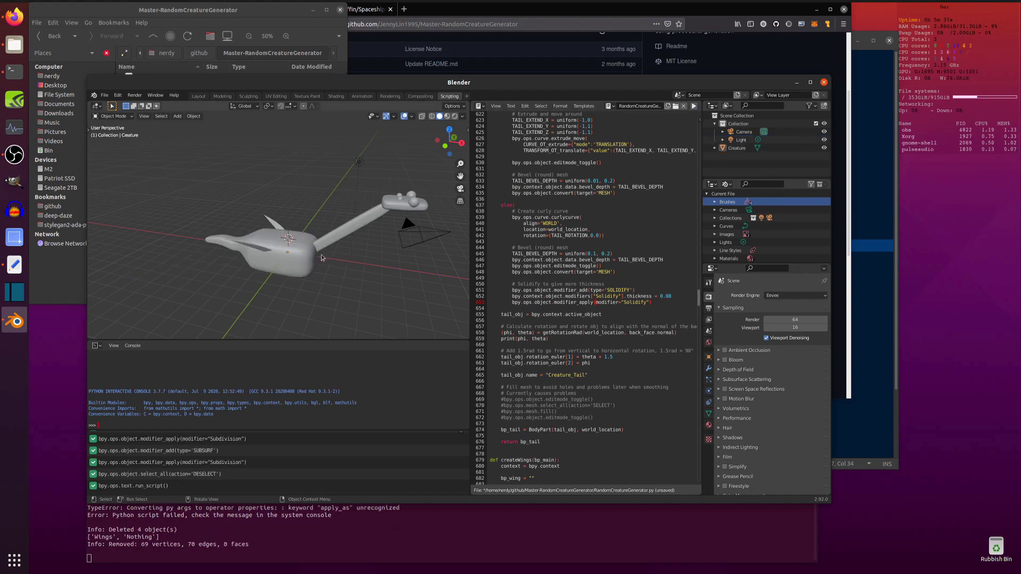
Step: Run the script five more times, orbiting to view the varied winged, legged and finned creatures
{"action": "middle_click_drag", "start_coordinate": [311, 258], "coordinate": [289, 261]}
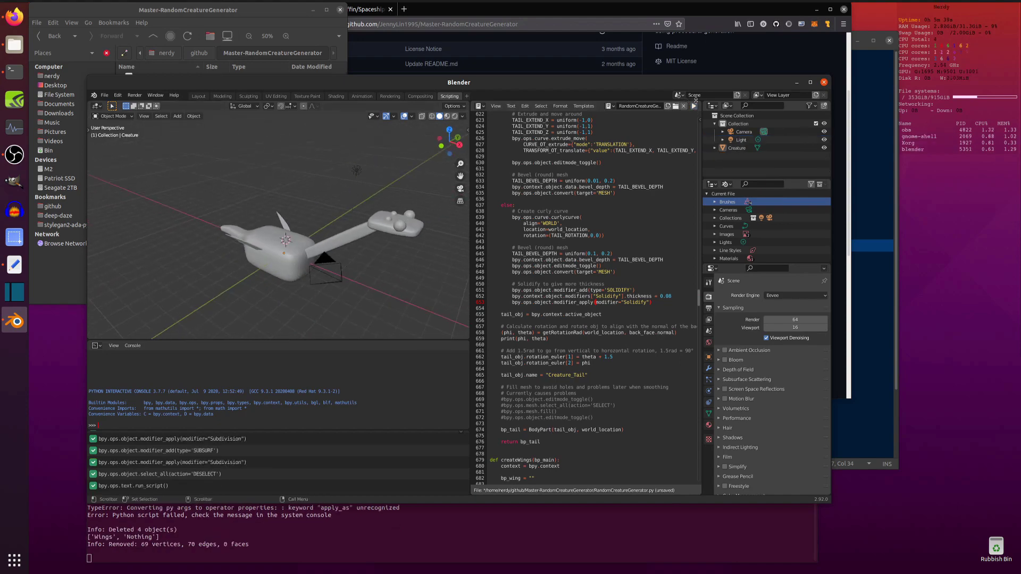
{"action": "left_click", "coordinate": [694, 108]}
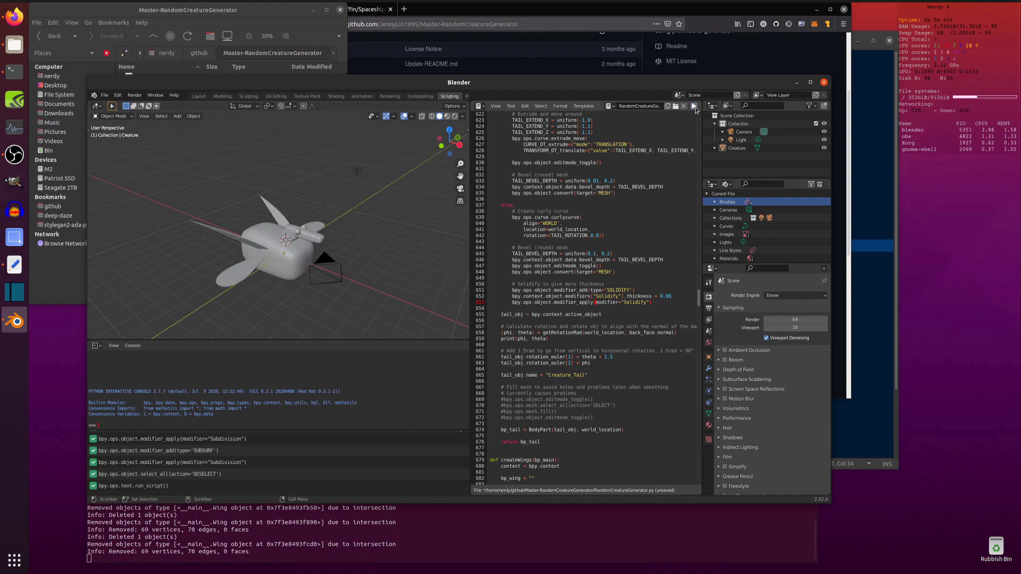
{"action": "left_click", "coordinate": [694, 107]}
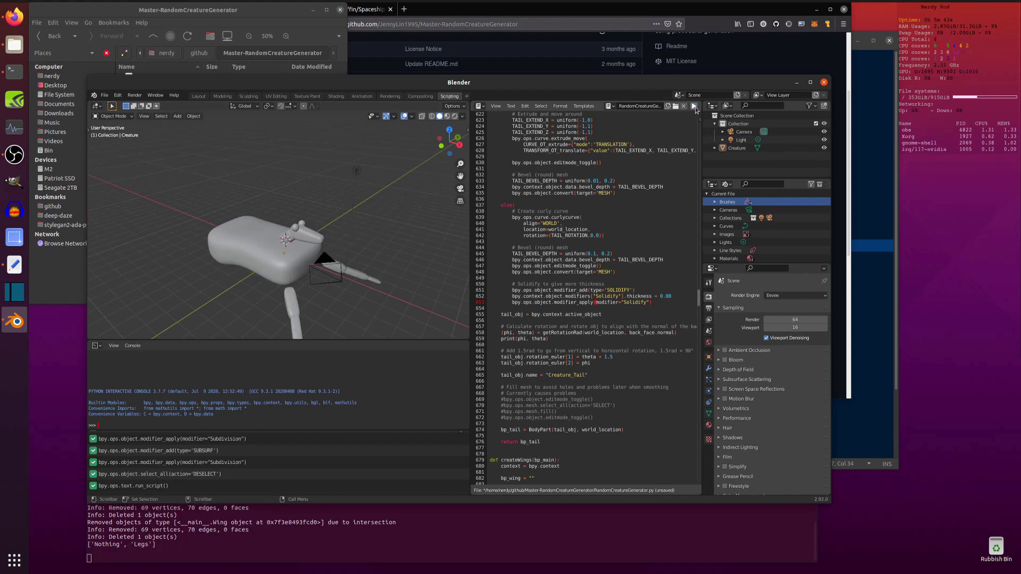
{"action": "left_click", "coordinate": [694, 108]}
{"action": "left_click", "coordinate": [694, 107]}
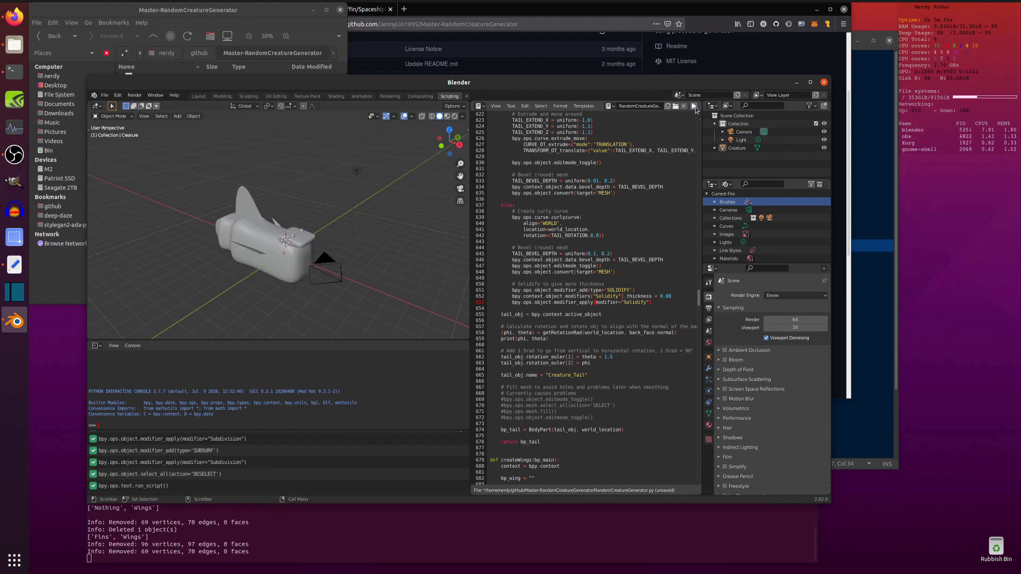
{"action": "left_click", "coordinate": [694, 107]}
{"action": "middle_click_drag", "start_coordinate": [382, 324], "coordinate": [246, 236]}
Step: Raise Firefox and scroll the Master-RandomCreatureGenerator repository page back to the top
{"action": "left_click", "coordinate": [766, 59]}
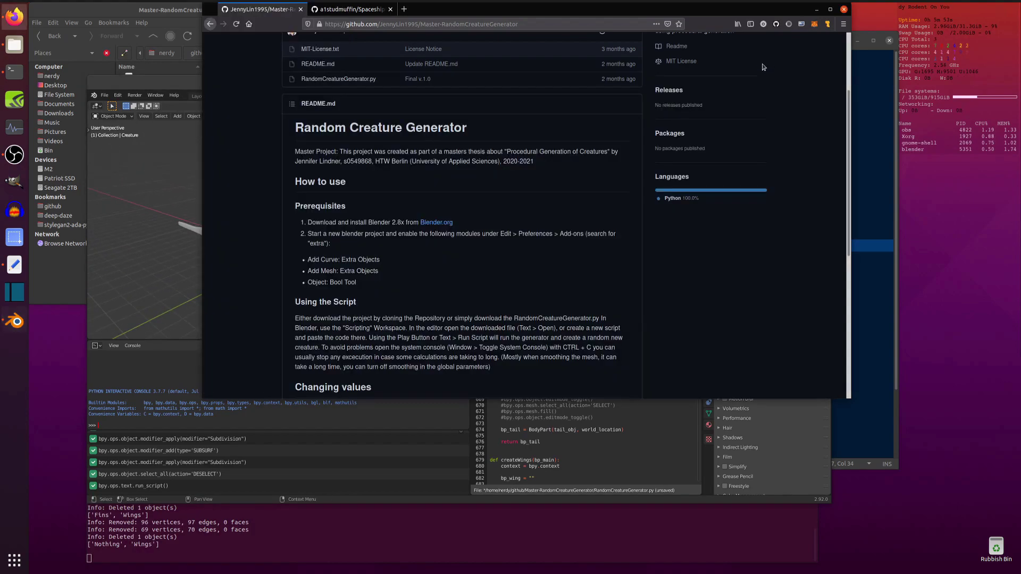
{"action": "scroll", "coordinate": [603, 218], "scroll_direction": "up", "scroll_amount": 3}
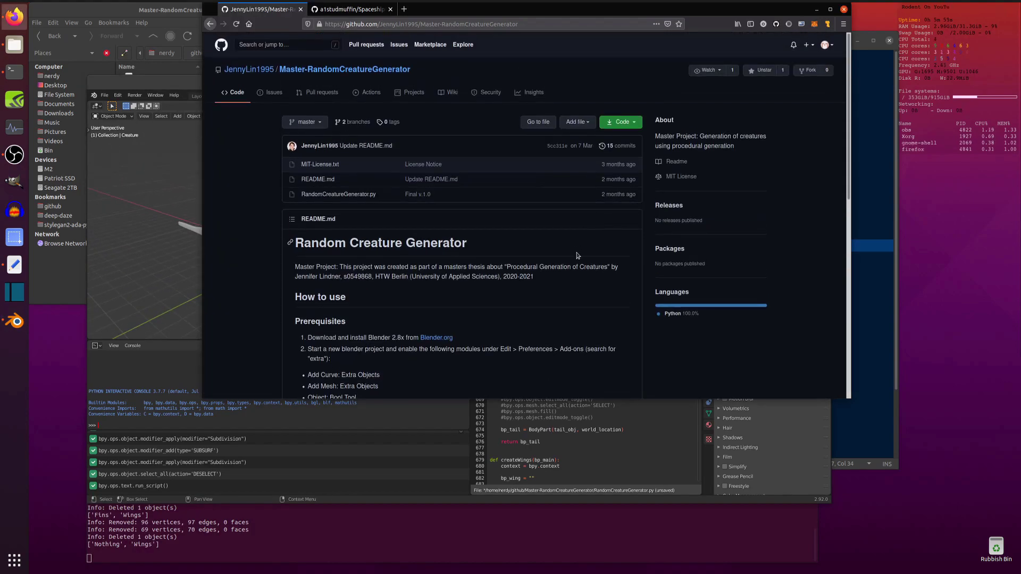